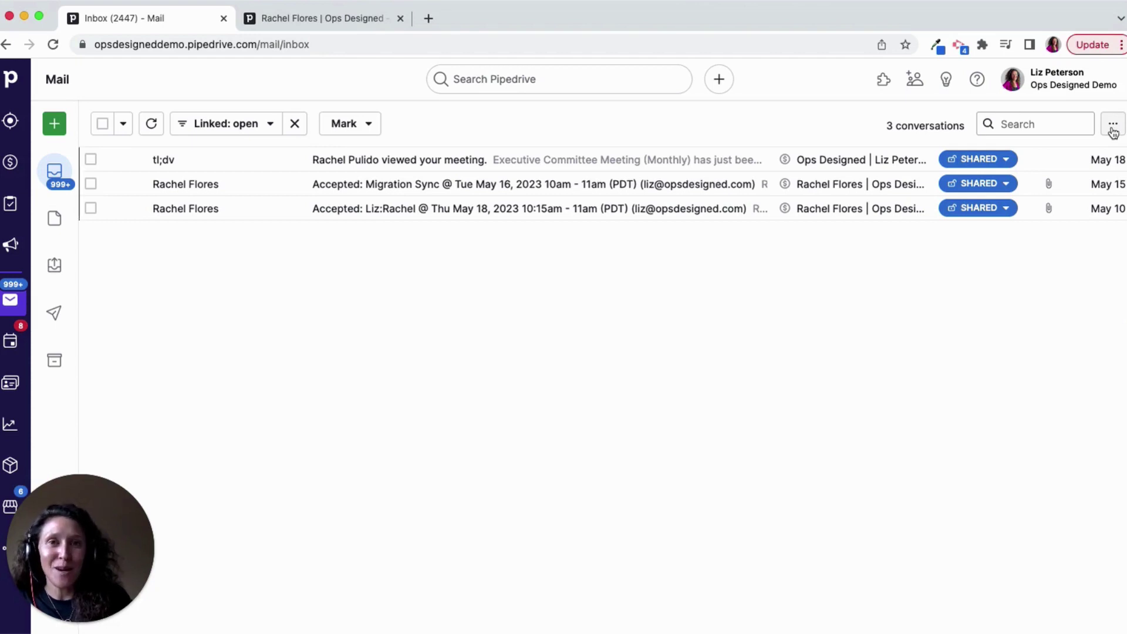
Step: Open Mail settings from the more-options menu and confirm Link items is set to Manually
{"action": "left_click", "coordinate": [1113, 128]}
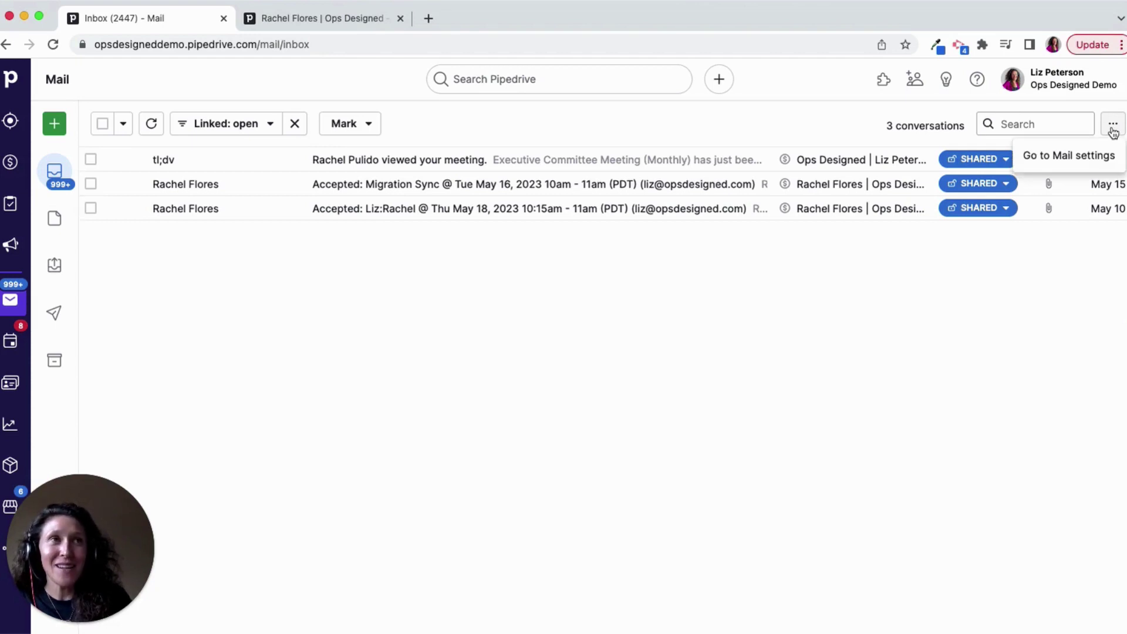
{"action": "left_click", "coordinate": [1076, 156]}
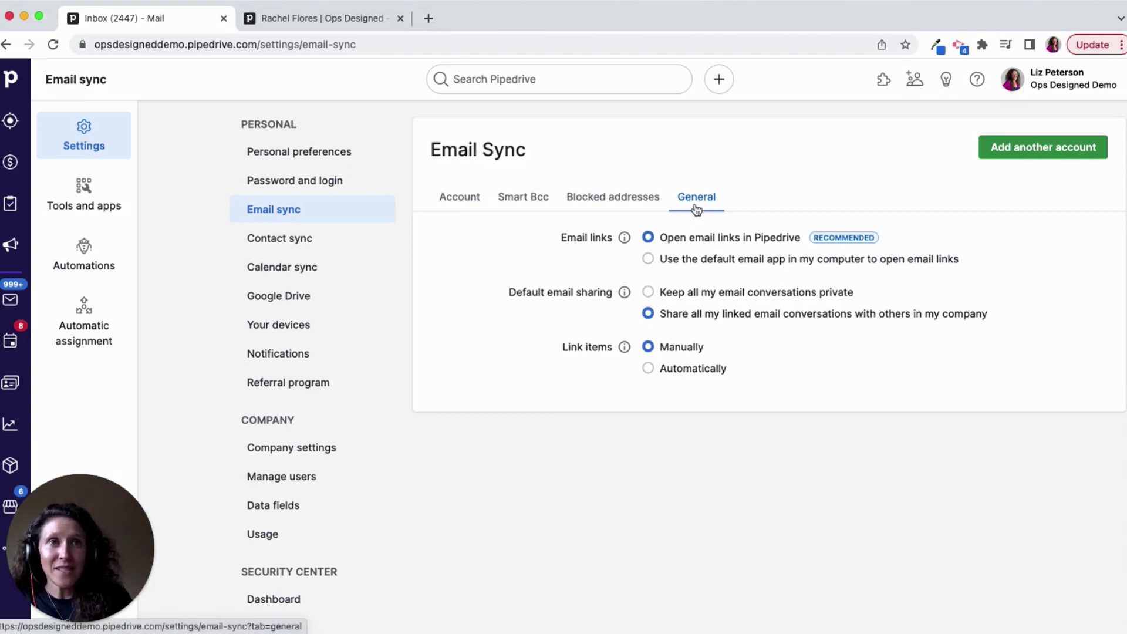
{"action": "left_click_drag", "start_coordinate": [583, 347], "coordinate": [709, 351]}
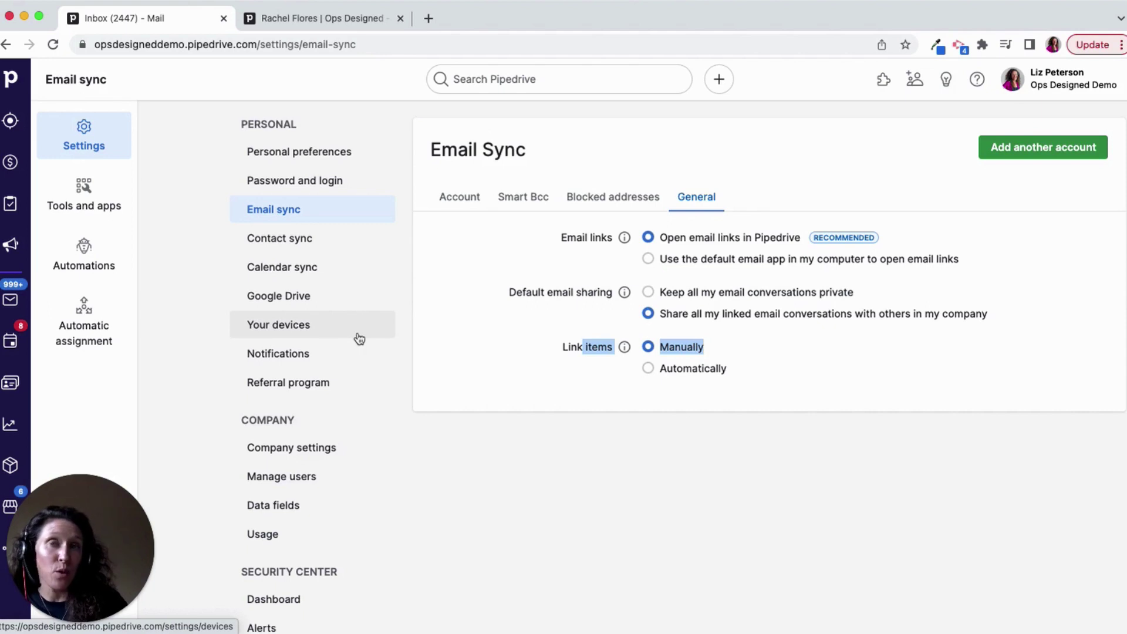
{"action": "left_click", "coordinate": [15, 166]}
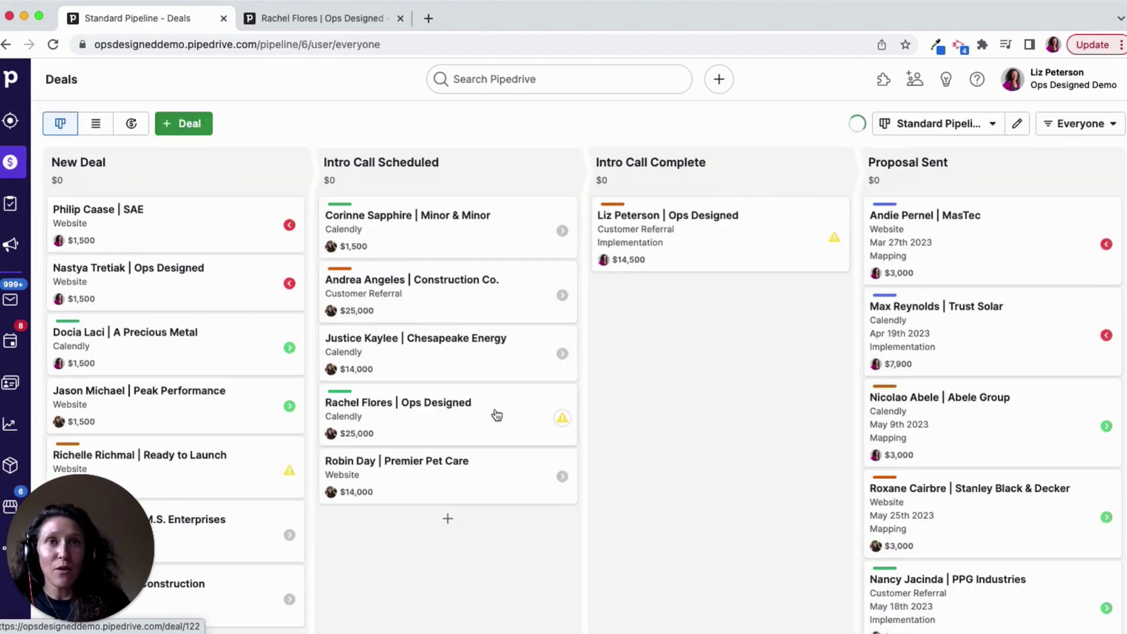
{"action": "left_click", "coordinate": [496, 414]}
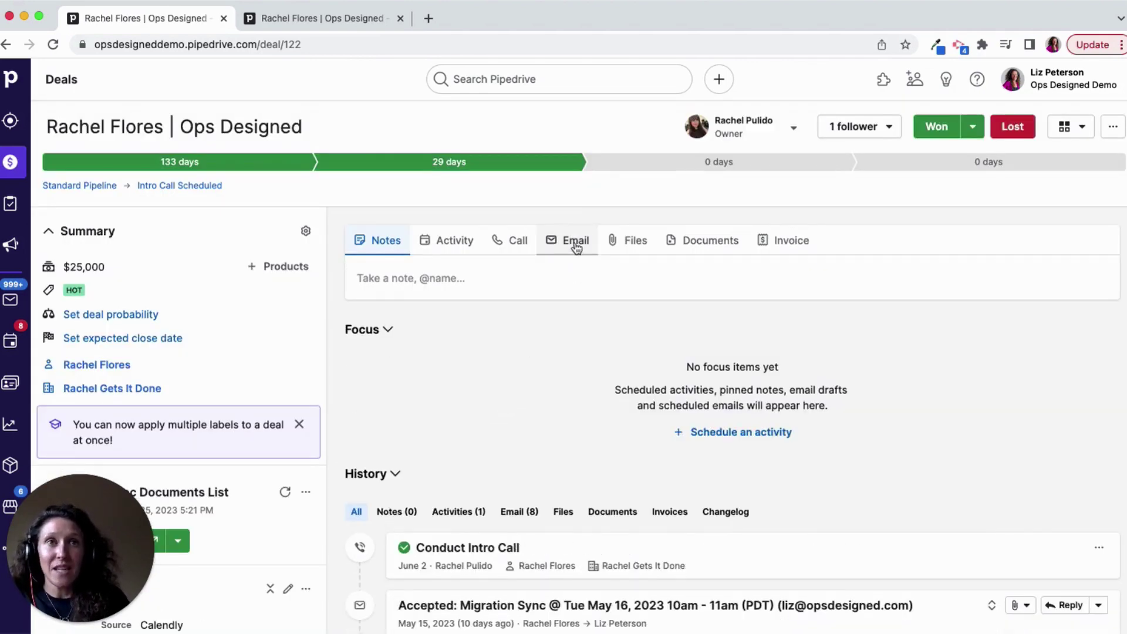
{"action": "left_click", "coordinate": [576, 243]}
{"action": "left_click", "coordinate": [427, 300]}
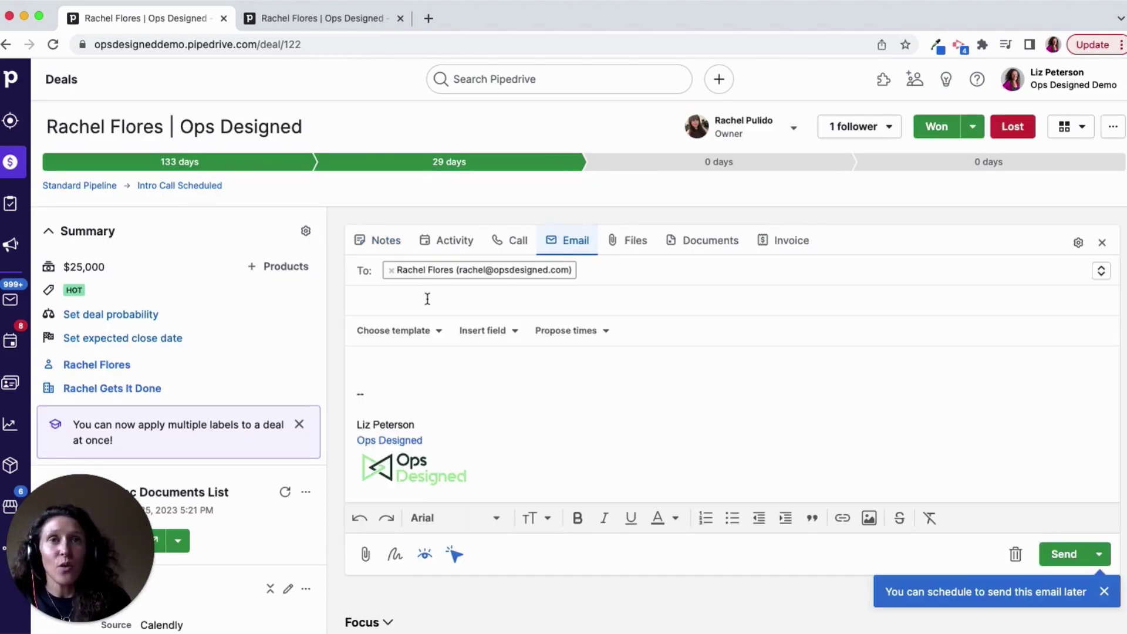
{"action": "type", "text": "Example"}
{"action": "left_click", "coordinate": [1064, 555]}
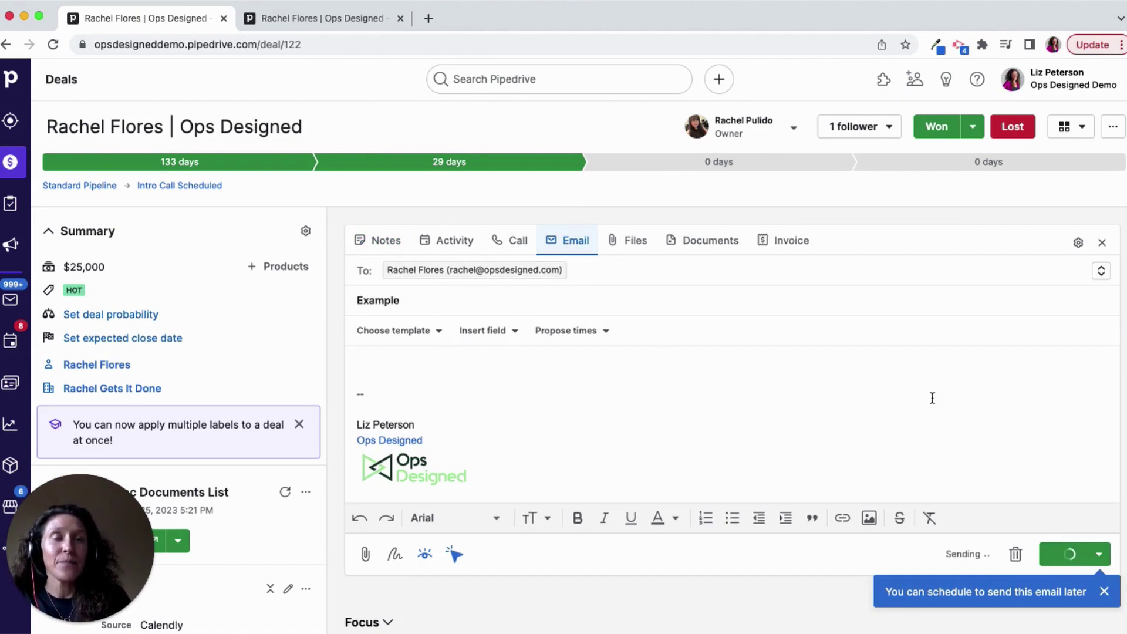
{"action": "scroll", "coordinate": [932, 403], "scroll_direction": "down", "scroll_amount": 1}
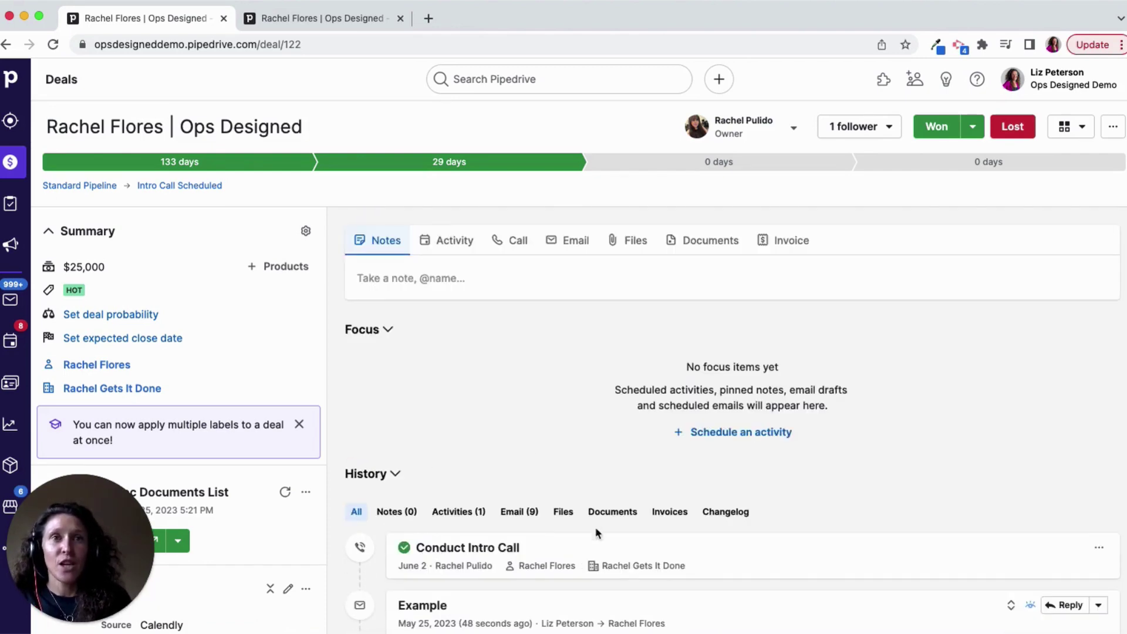
{"action": "scroll", "coordinate": [525, 518], "scroll_direction": "down", "scroll_amount": 1}
{"action": "scroll", "coordinate": [526, 518], "scroll_direction": "down", "scroll_amount": 1}
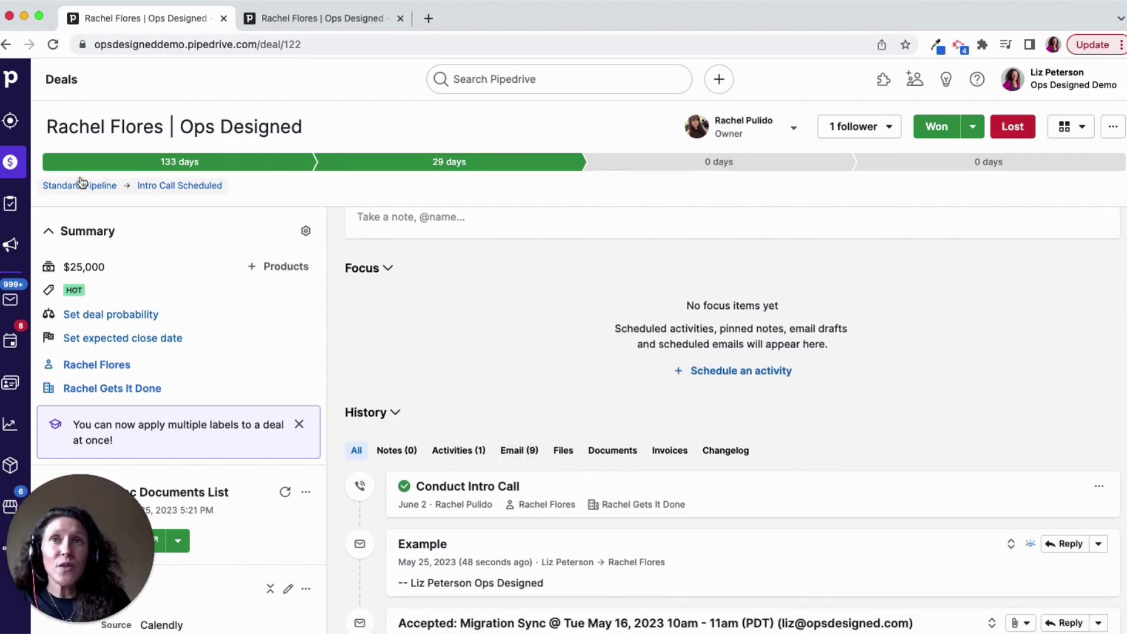
{"action": "left_click", "coordinate": [16, 307]}
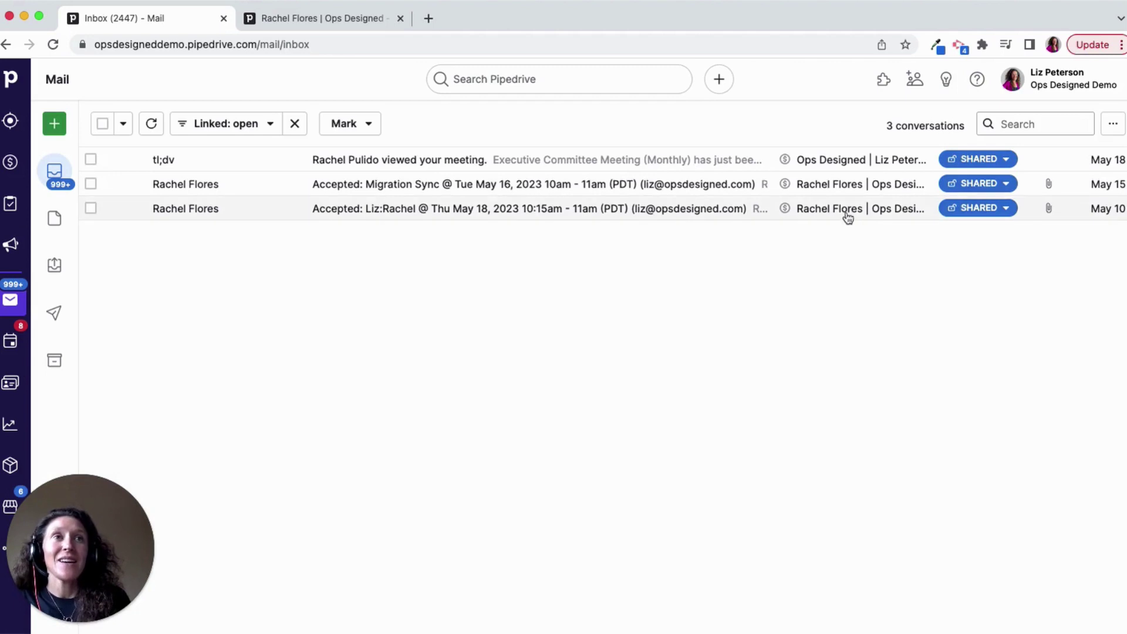
{"action": "left_click", "coordinate": [861, 162]}
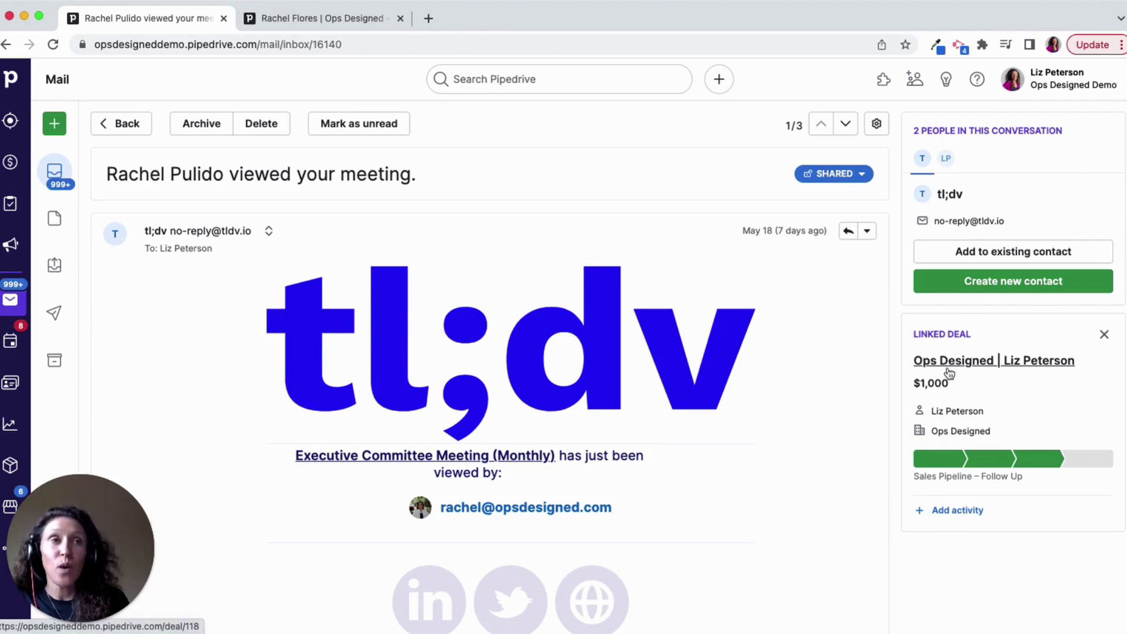
{"action": "left_click", "coordinate": [1106, 335]}
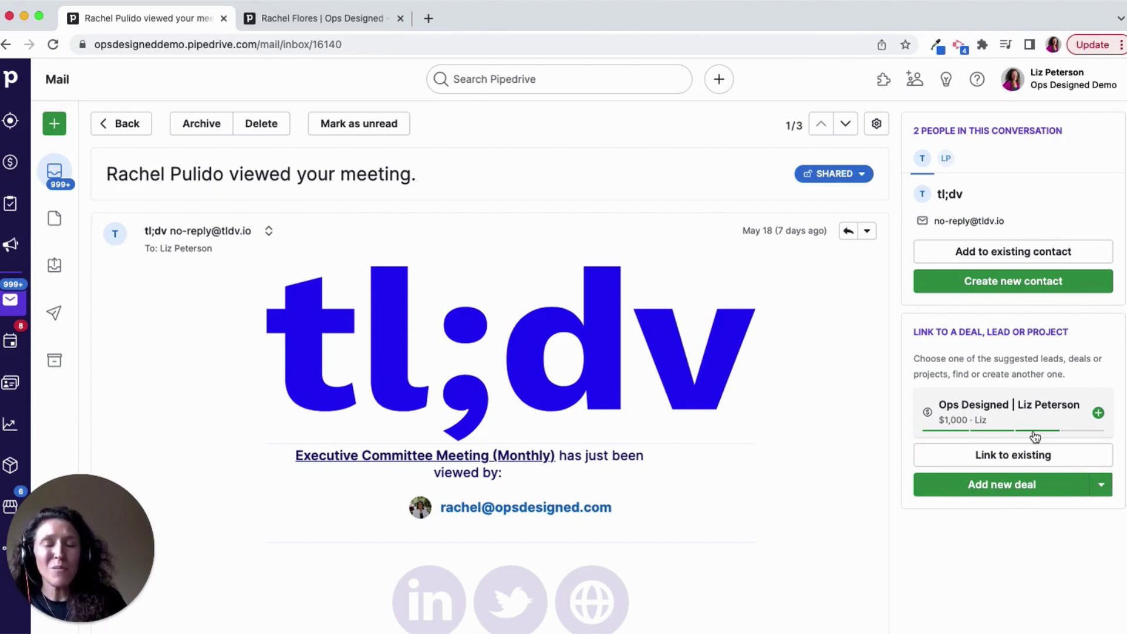
{"action": "left_click", "coordinate": [990, 455]}
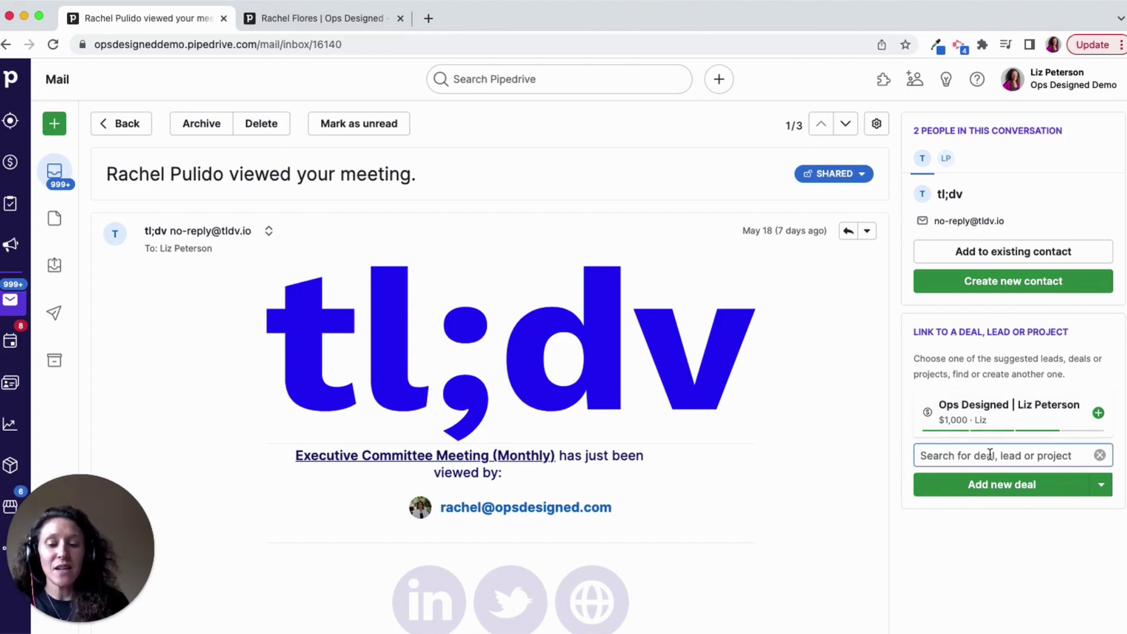
{"action": "type", "text": "rachel"}
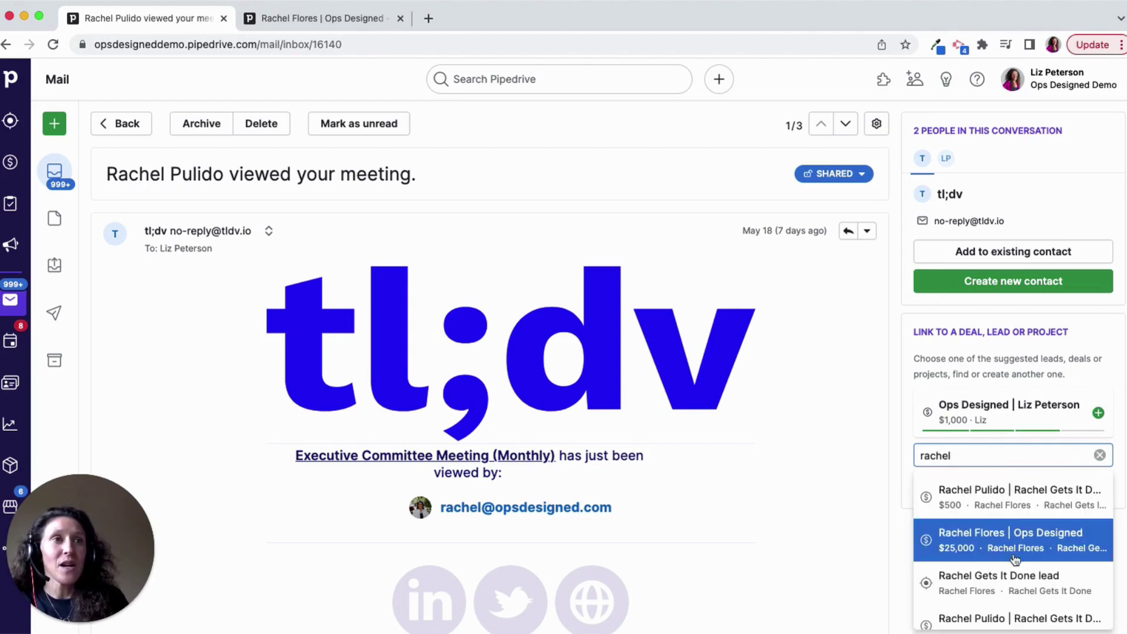
{"action": "left_click", "coordinate": [1017, 544]}
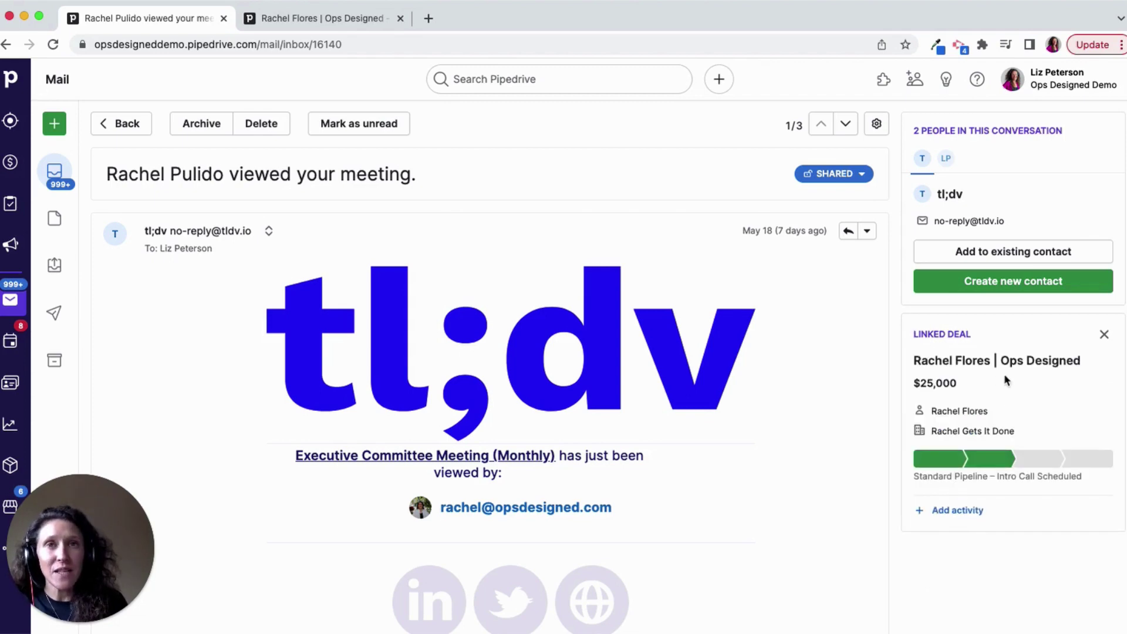
{"action": "left_click", "coordinate": [128, 124]}
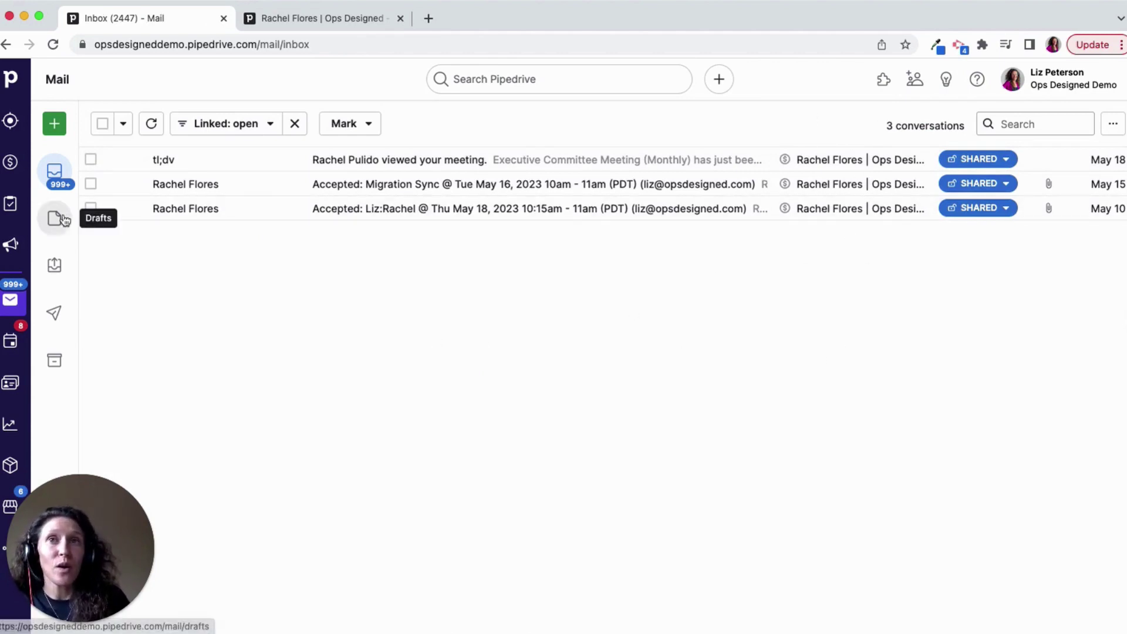
{"action": "left_click", "coordinate": [10, 162]}
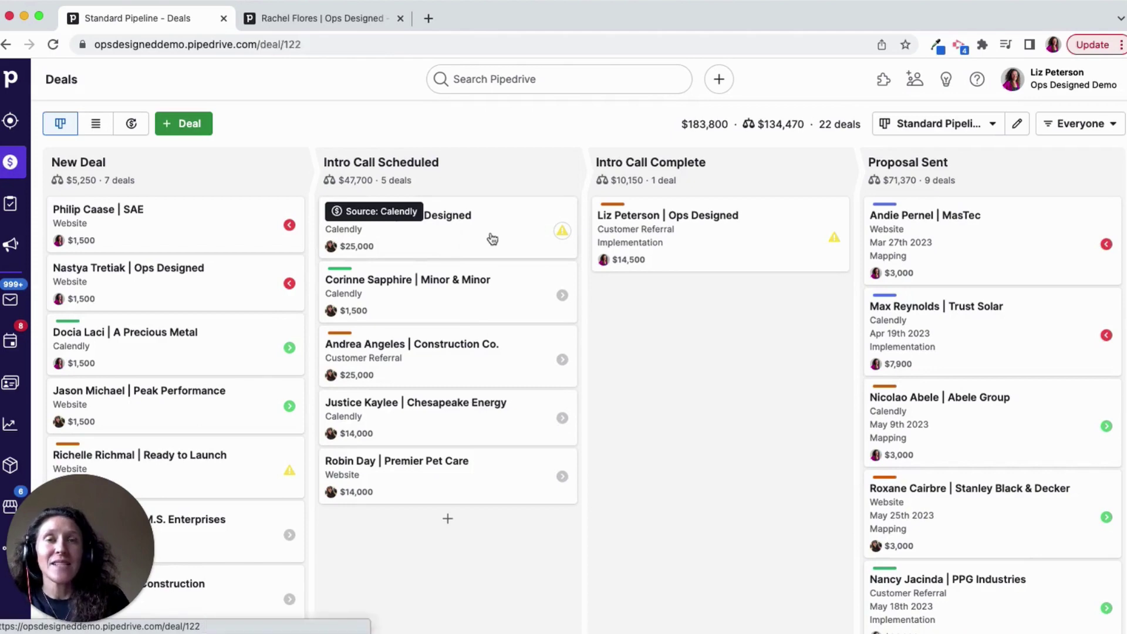
{"action": "left_click", "coordinate": [475, 239]}
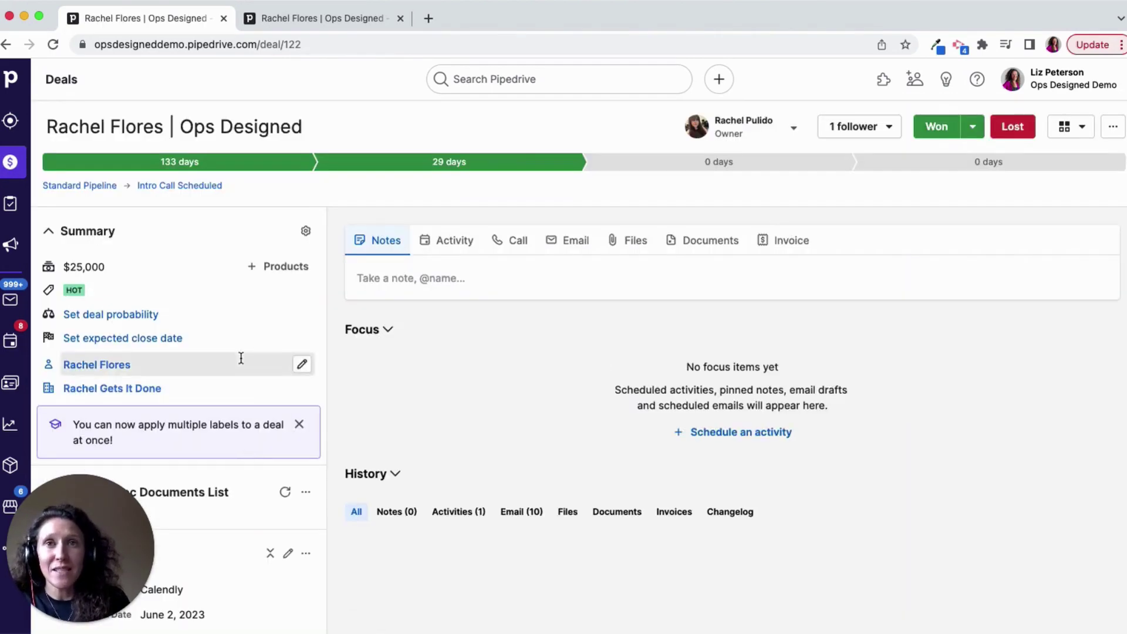
{"action": "scroll", "coordinate": [241, 358], "scroll_direction": "down", "scroll_amount": 3}
{"action": "scroll", "coordinate": [241, 358], "scroll_direction": "down", "scroll_amount": 1}
{"action": "scroll", "coordinate": [241, 358], "scroll_direction": "down", "scroll_amount": 5}
{"action": "scroll", "coordinate": [240, 357], "scroll_direction": "down", "scroll_amount": 2}
{"action": "scroll", "coordinate": [241, 357], "scroll_direction": "down", "scroll_amount": 2}
{"action": "scroll", "coordinate": [240, 356], "scroll_direction": "down", "scroll_amount": 2}
{"action": "scroll", "coordinate": [240, 356], "scroll_direction": "down", "scroll_amount": 2}
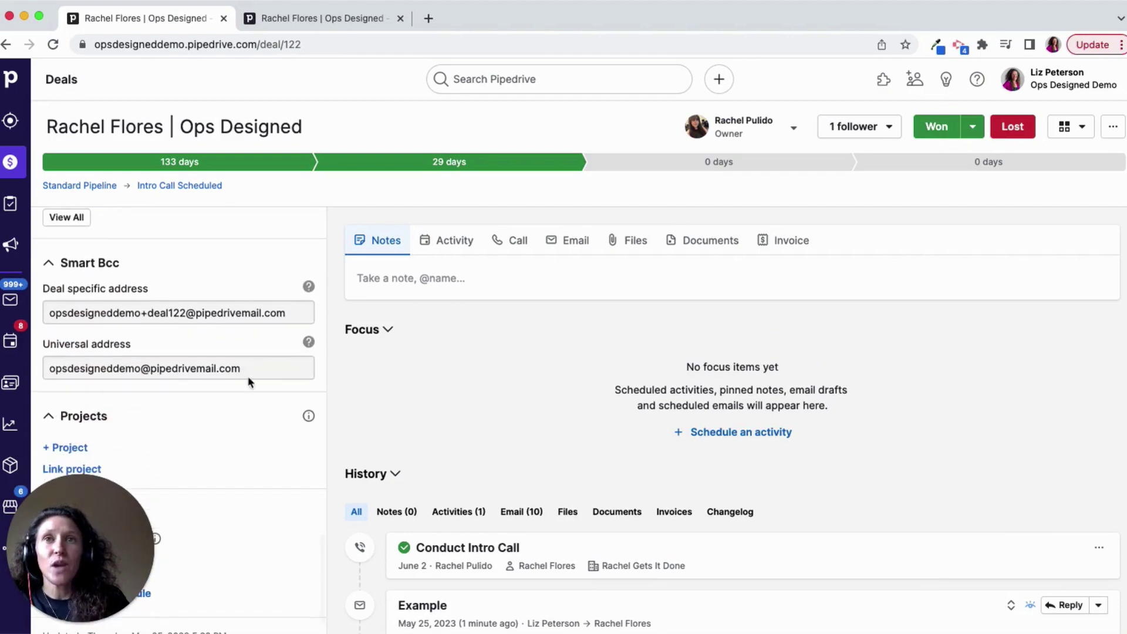
{"action": "left_click", "coordinate": [234, 317]}
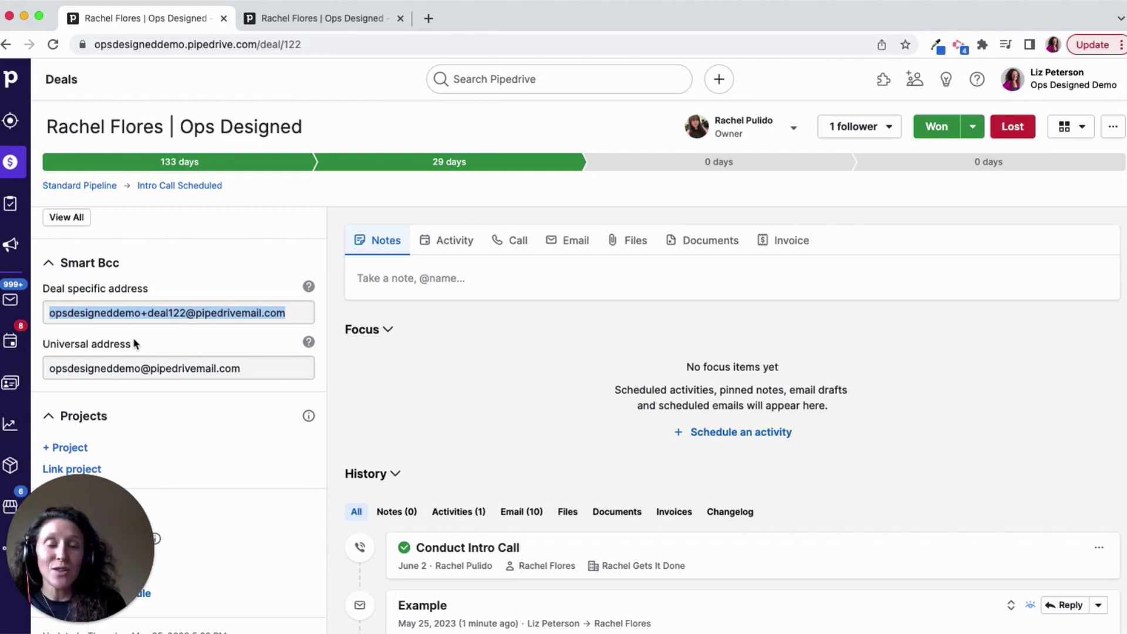
{"action": "double_click", "coordinate": [294, 44]}
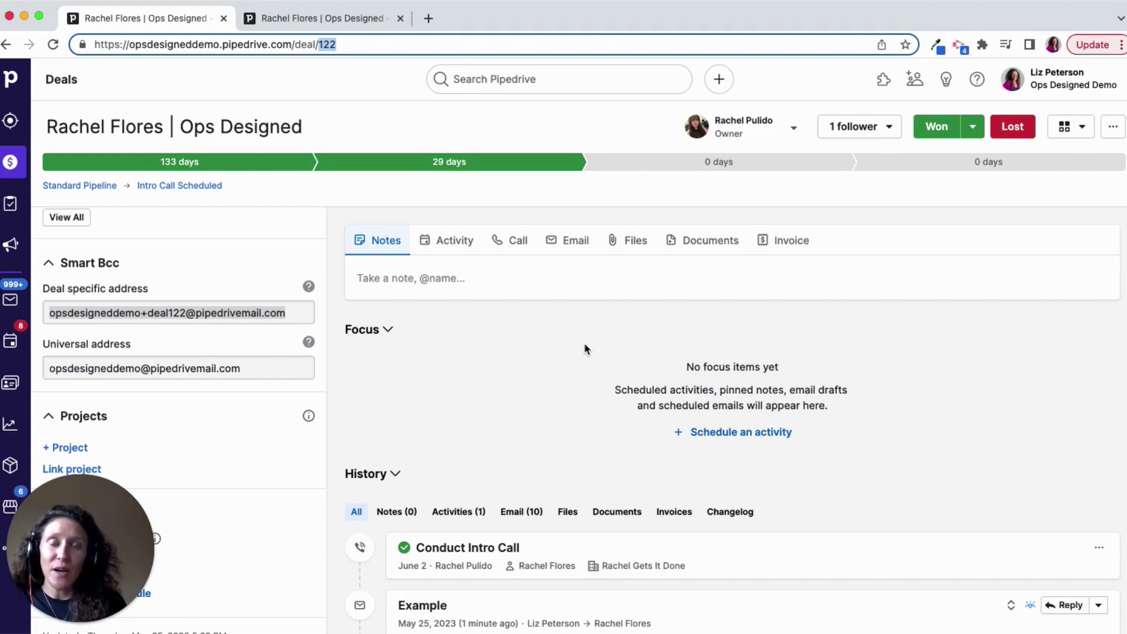
{"action": "scroll", "coordinate": [585, 350], "scroll_direction": "down", "scroll_amount": 2}
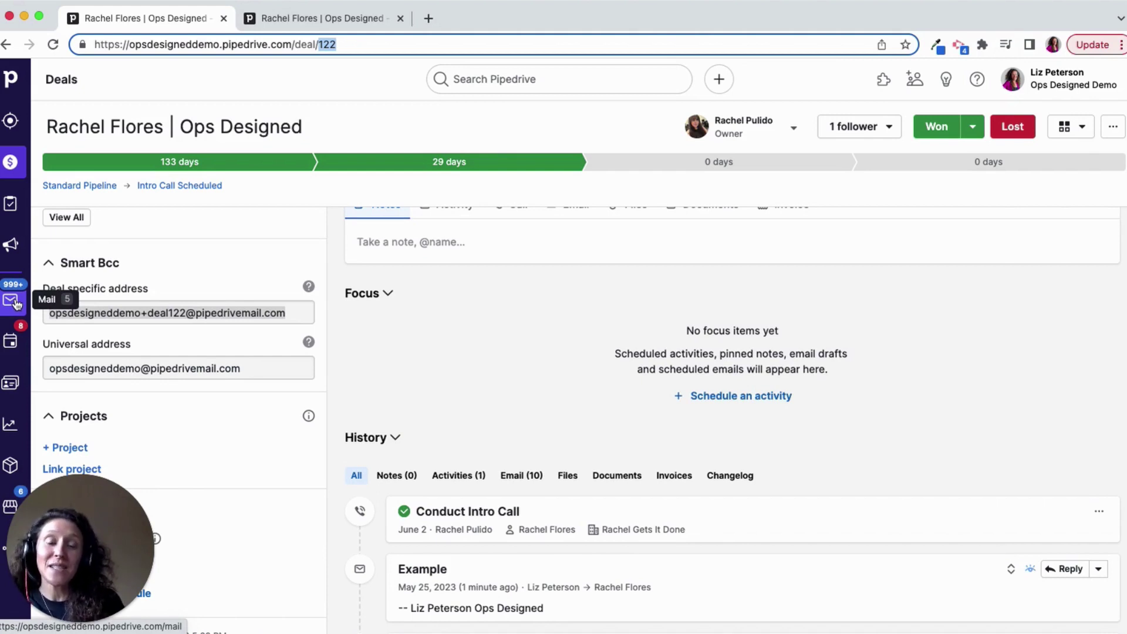
{"action": "left_click", "coordinate": [1060, 451]}
{"action": "scroll", "coordinate": [1059, 443], "scroll_direction": "down", "scroll_amount": 1}
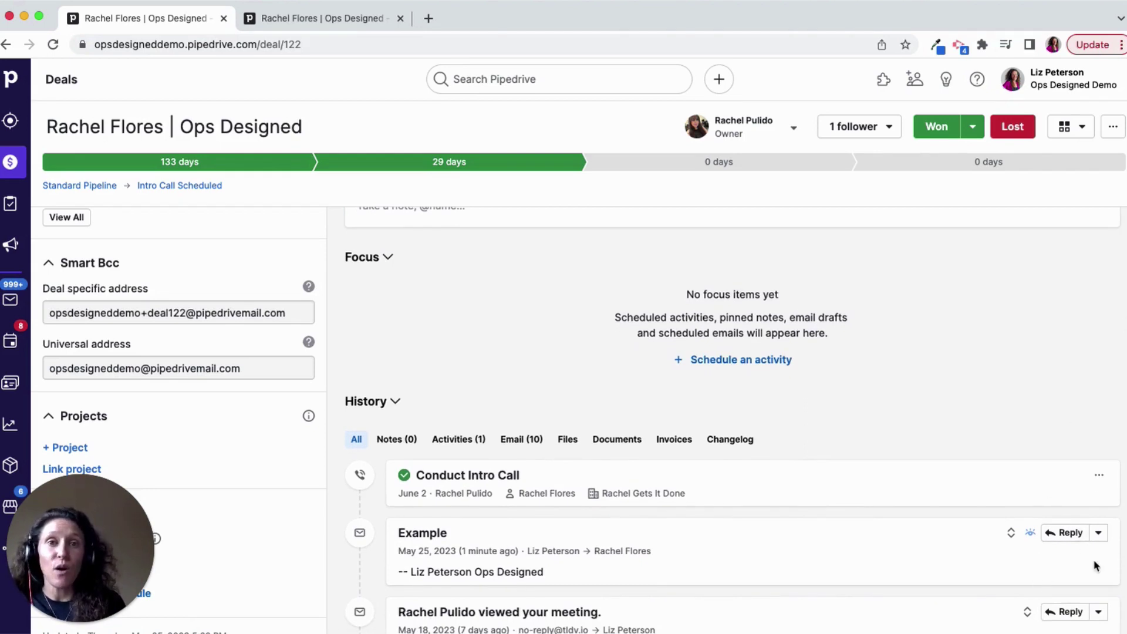
{"action": "left_click", "coordinate": [1099, 533]}
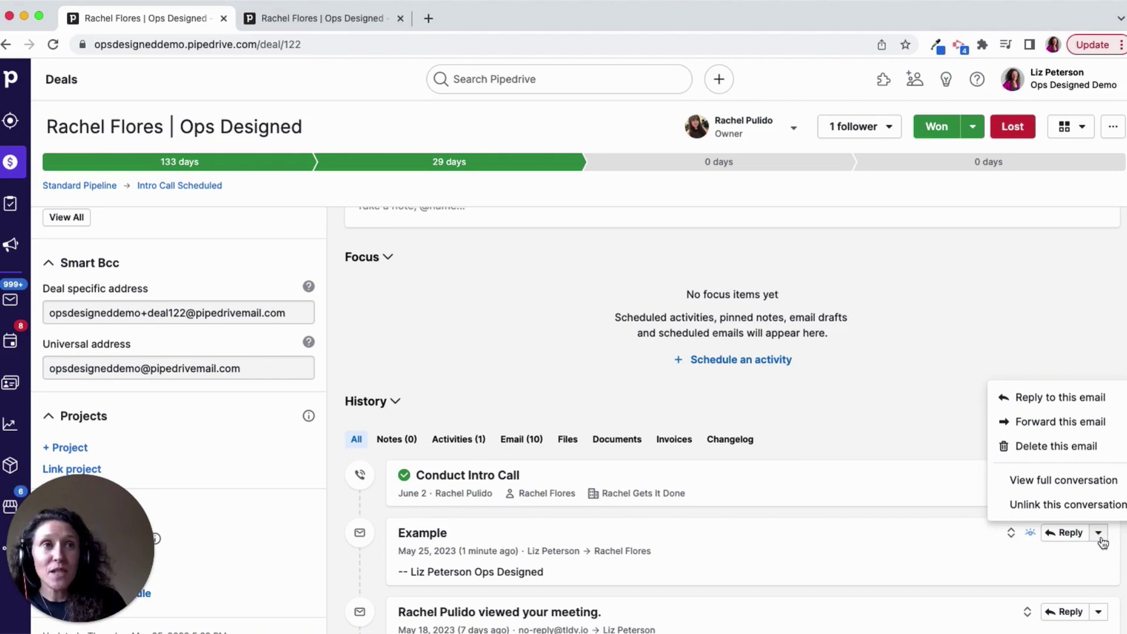
{"action": "left_click", "coordinate": [1070, 505]}
{"action": "left_click", "coordinate": [715, 381]}
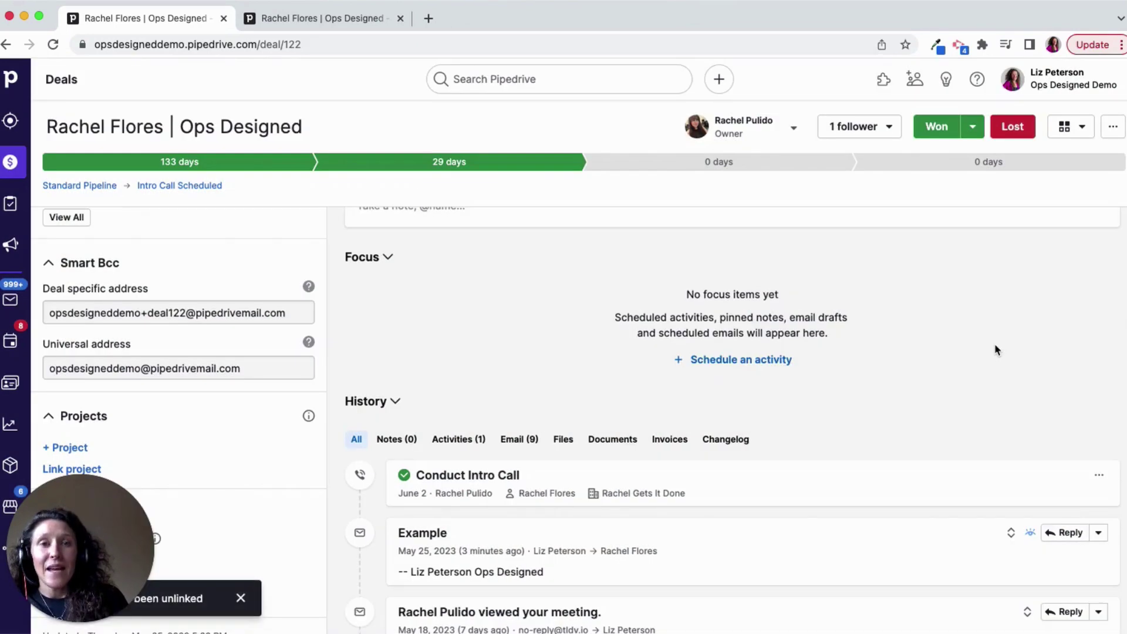
{"action": "key", "text": "super+r"}
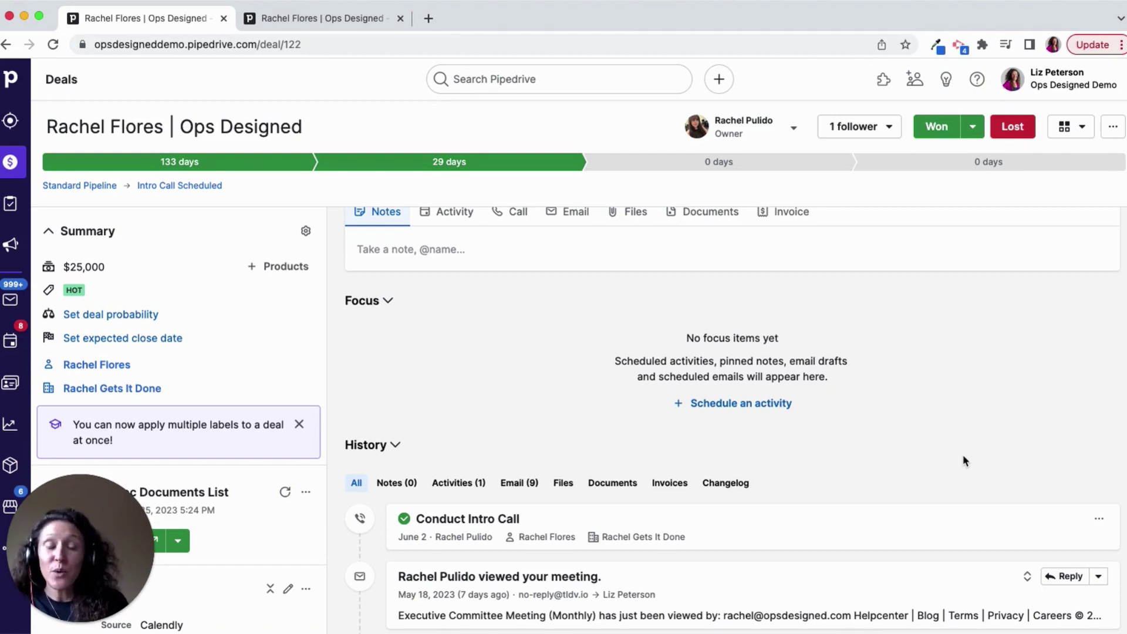
{"action": "scroll", "coordinate": [963, 455], "scroll_direction": "up", "scroll_amount": 1}
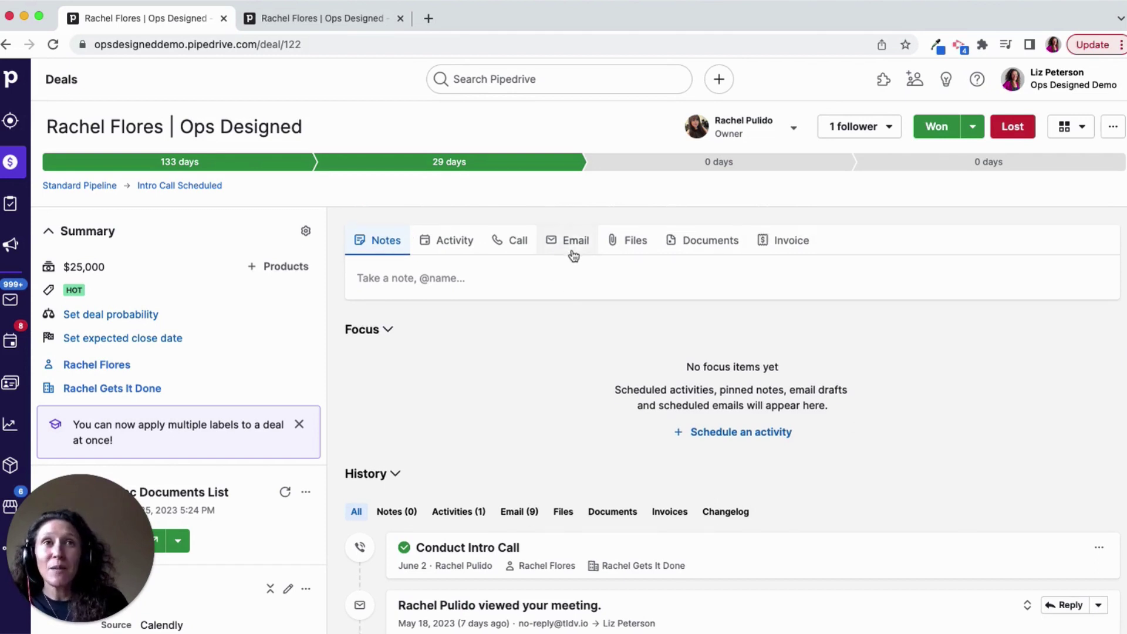